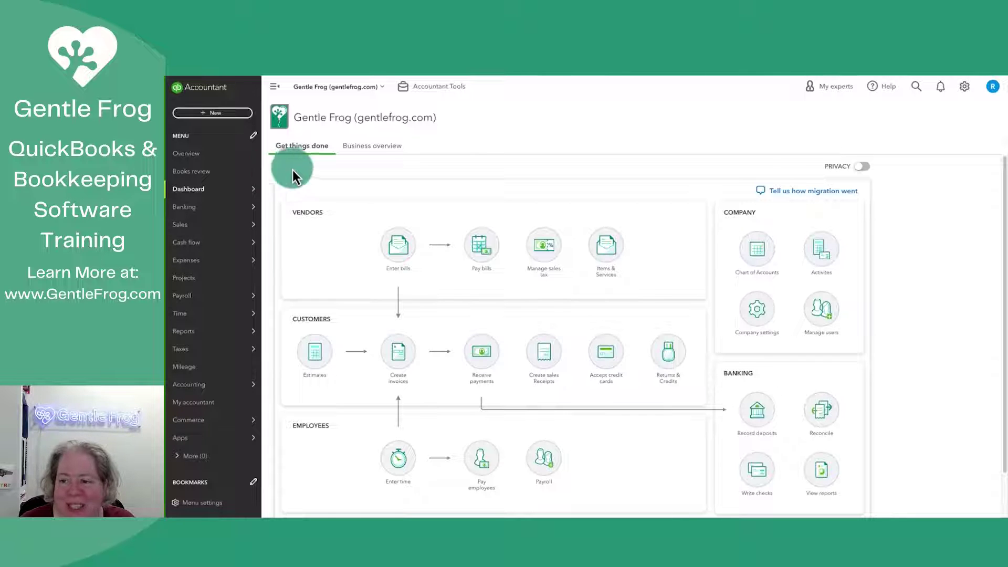
- Open the Chart of accounts from the company settings menu
{"action": "left_click", "coordinate": [964, 88]}
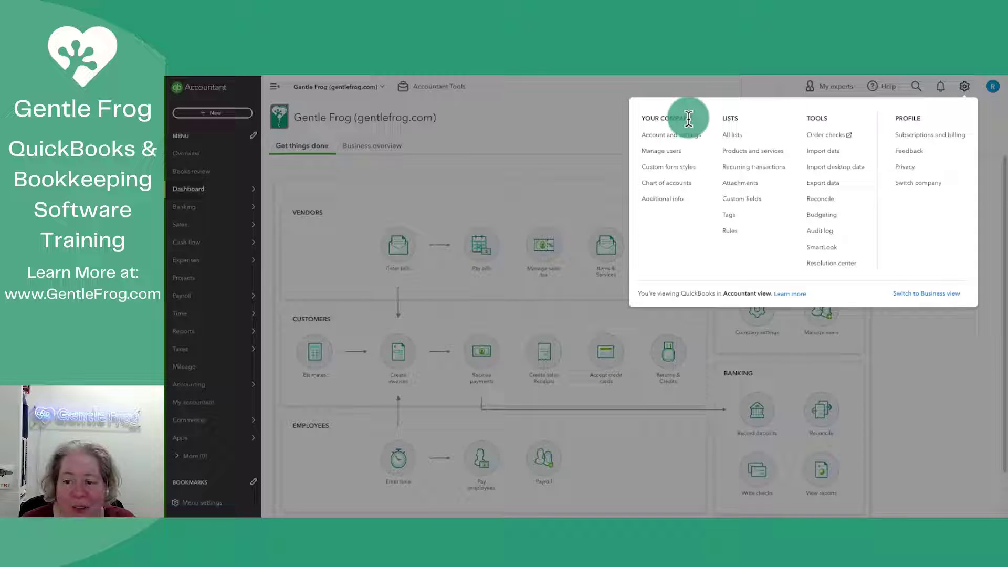
{"action": "left_click", "coordinate": [681, 188]}
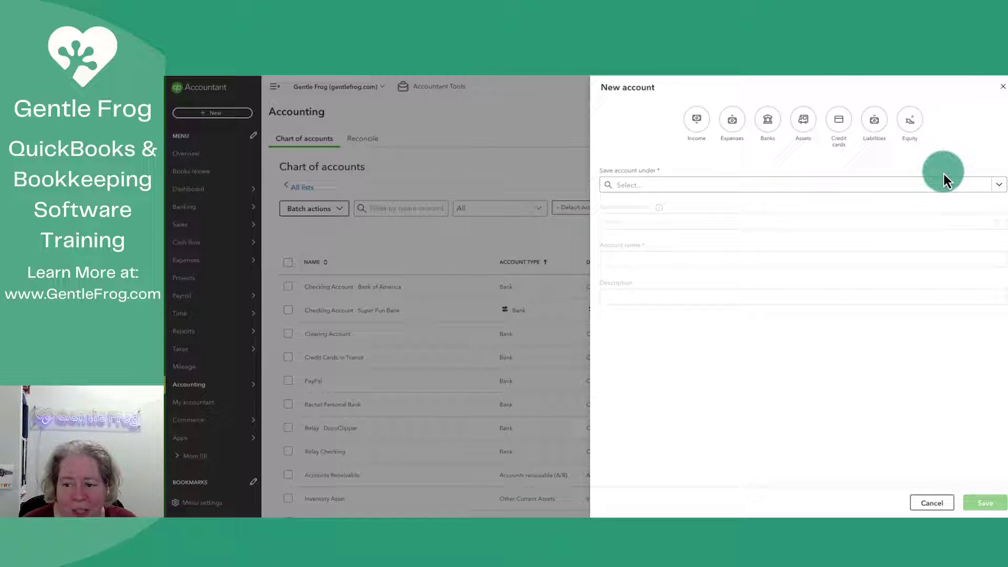
- Make the new account an Expenses account named Demo 1 under Advertising and Promotion, tax section Other Miscellaneous Service Cost
{"action": "left_click", "coordinate": [732, 125]}
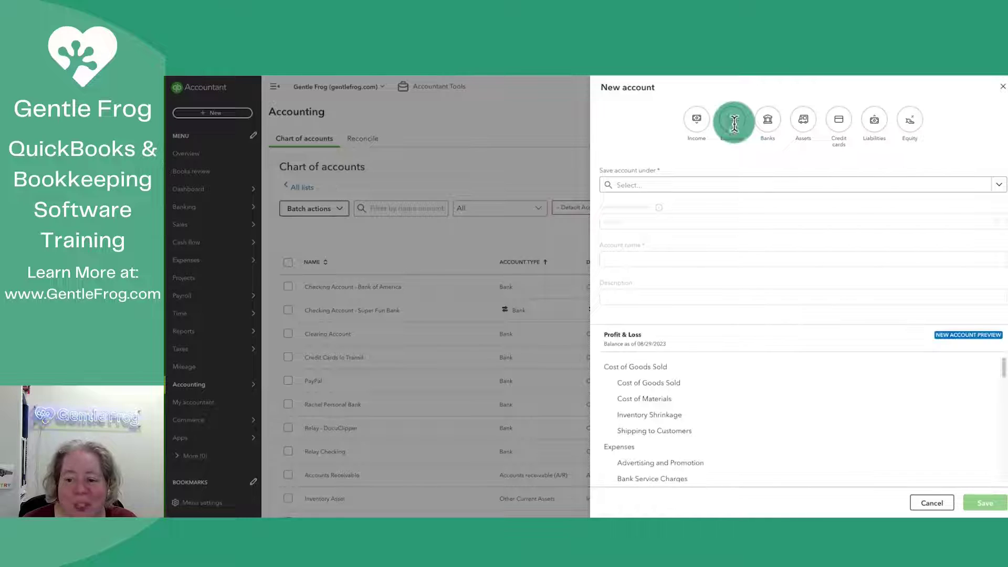
{"action": "left_click", "coordinate": [696, 190]}
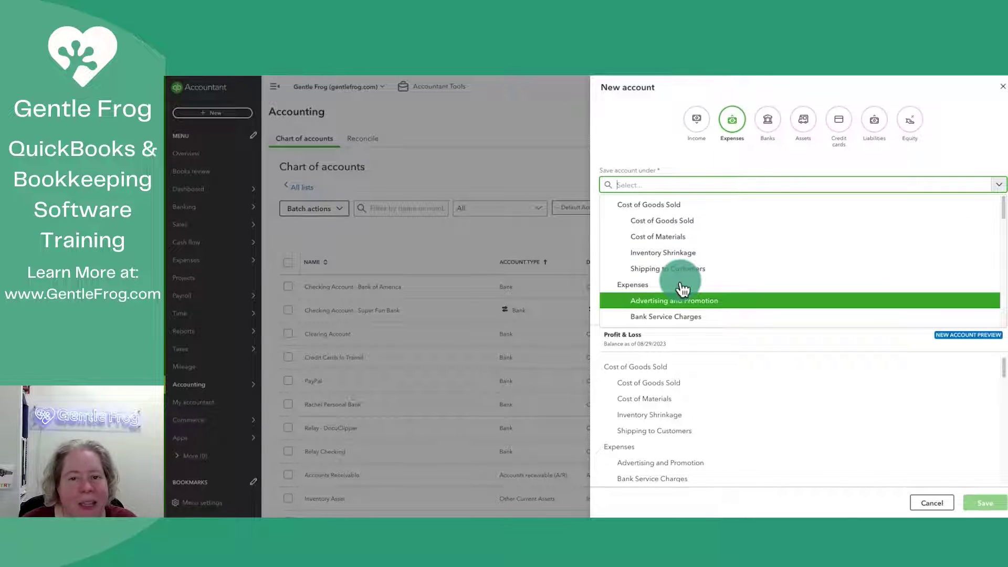
{"action": "left_click", "coordinate": [710, 304]}
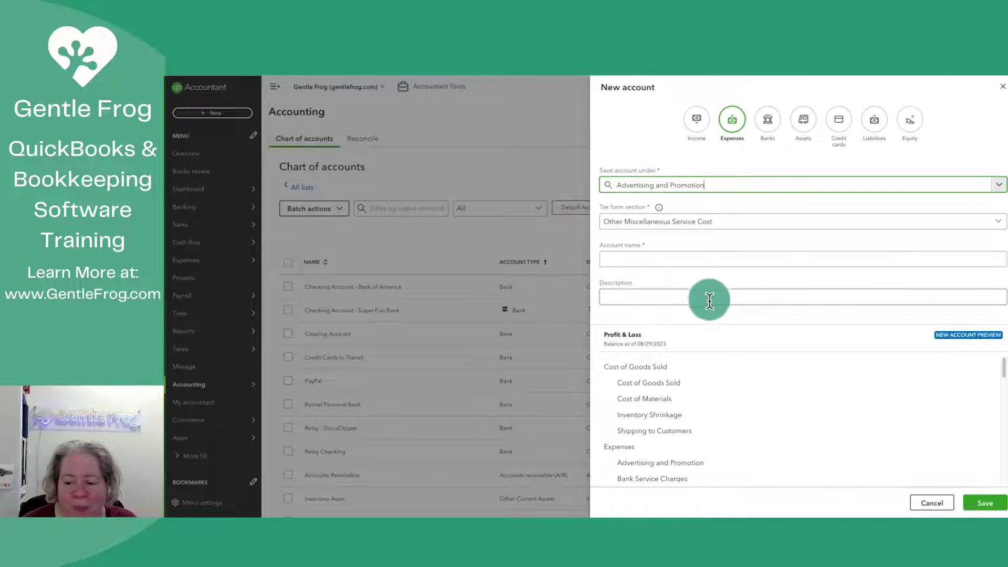
{"action": "left_click", "coordinate": [646, 223]}
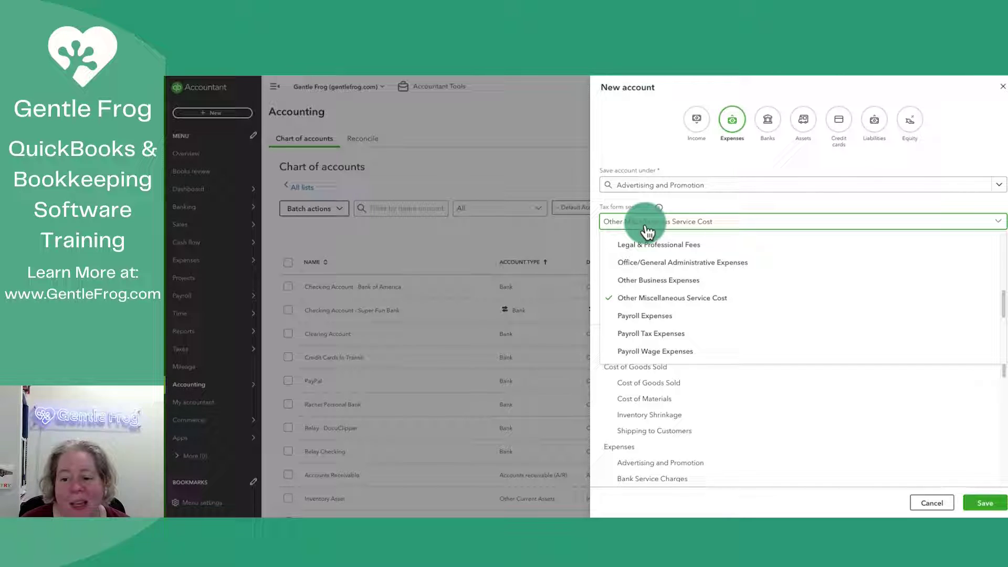
{"action": "left_click", "coordinate": [646, 224]}
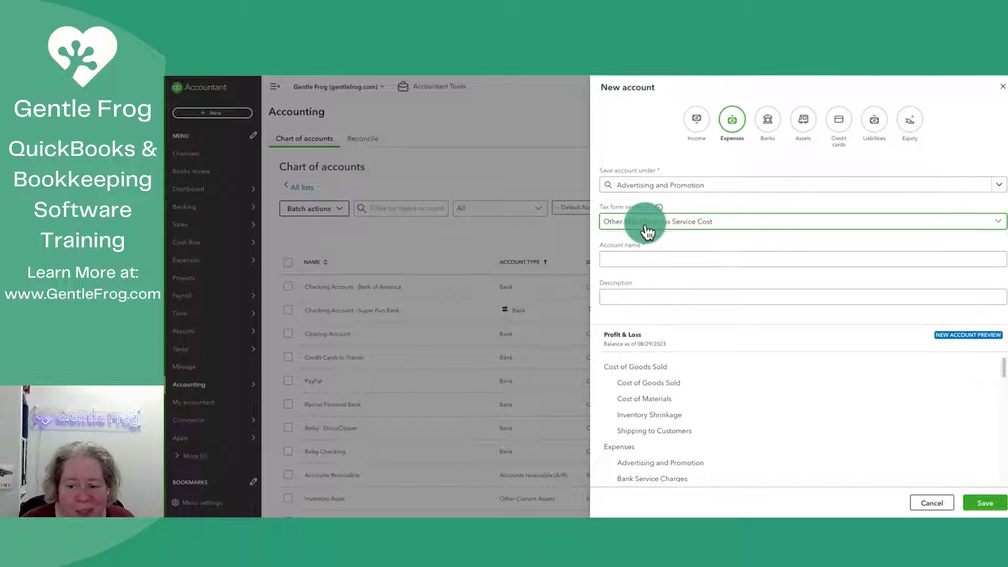
{"action": "left_click", "coordinate": [639, 257]}
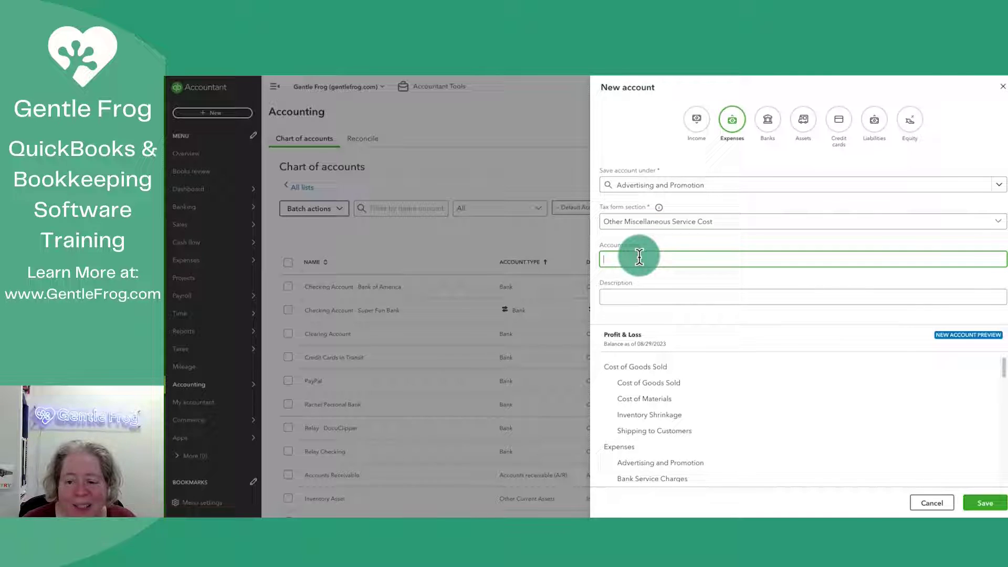
{"action": "type", "text": "Demo 1"}
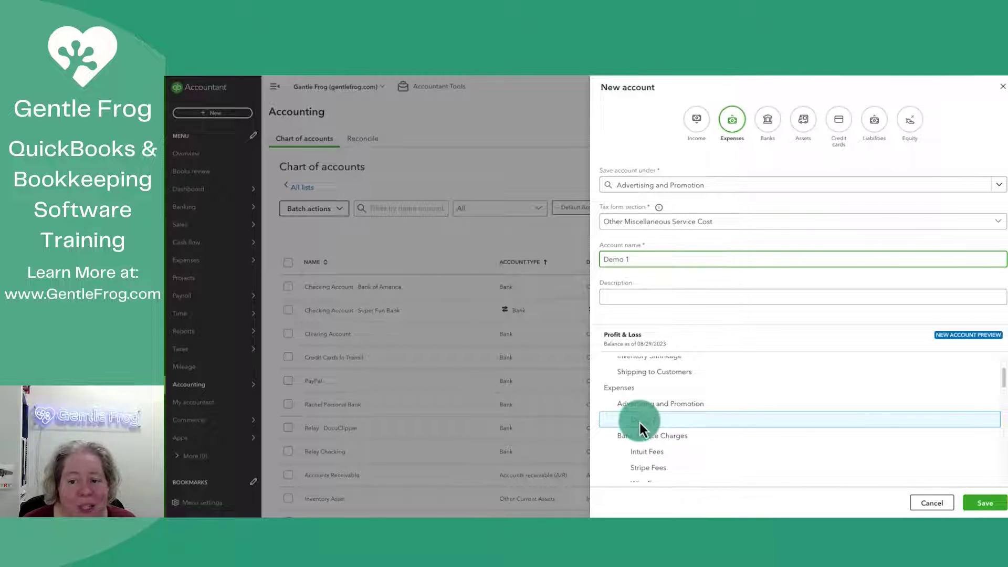
- Switch the parent to Expenses and back to Advertising and Promotion, then save Demo 1
{"action": "left_click", "coordinate": [712, 186]}
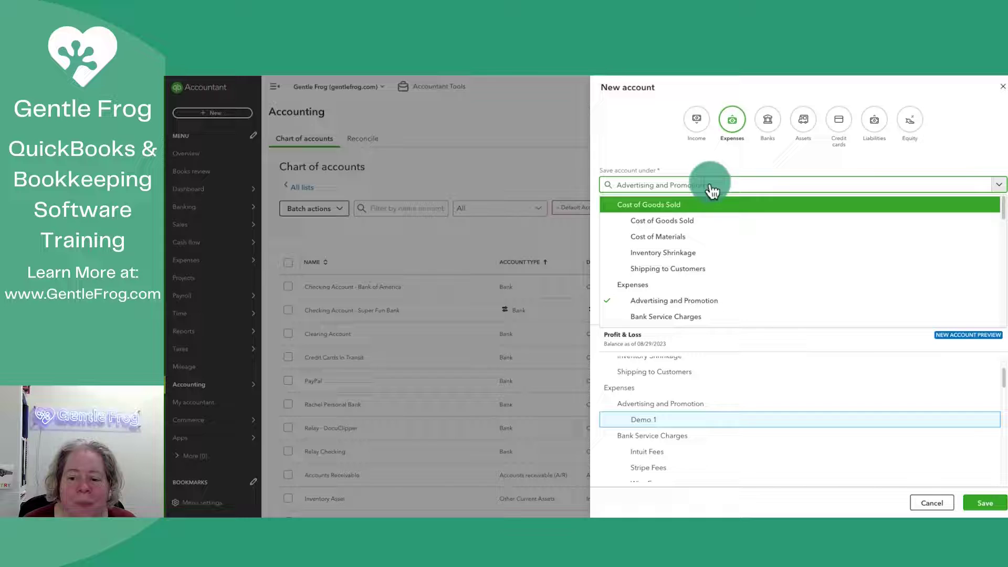
{"action": "left_click", "coordinate": [648, 288]}
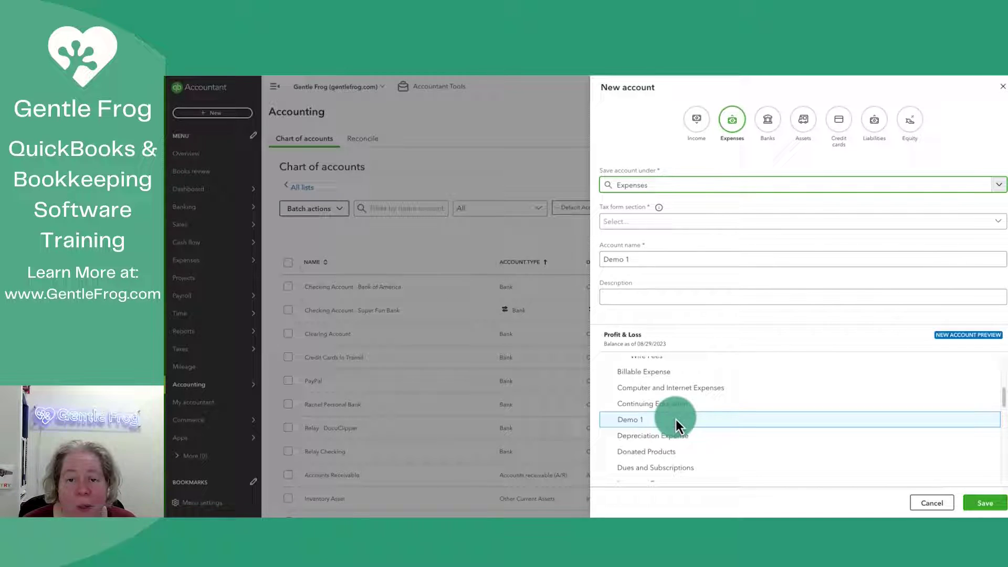
{"action": "left_click", "coordinate": [653, 196]}
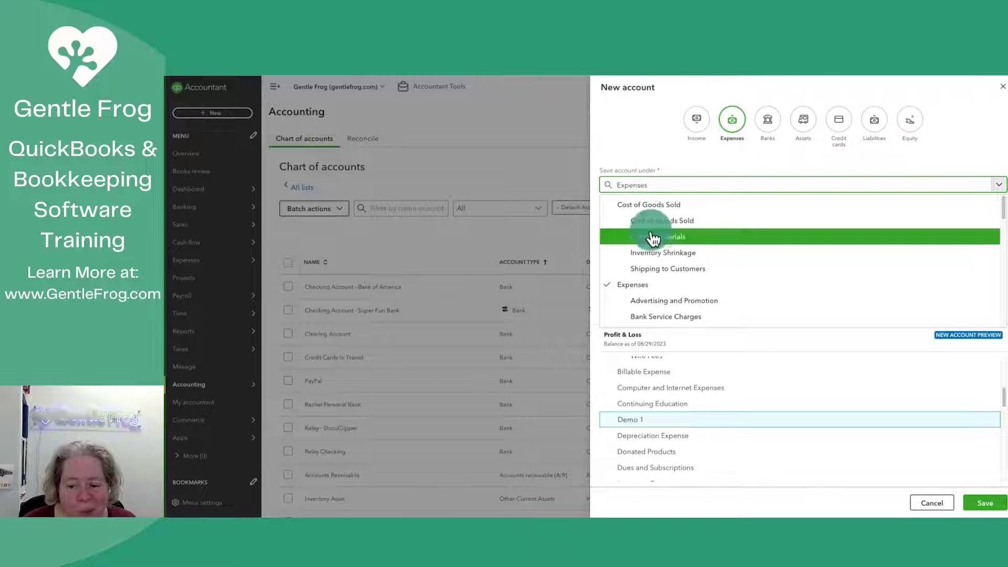
{"action": "left_click", "coordinate": [647, 299]}
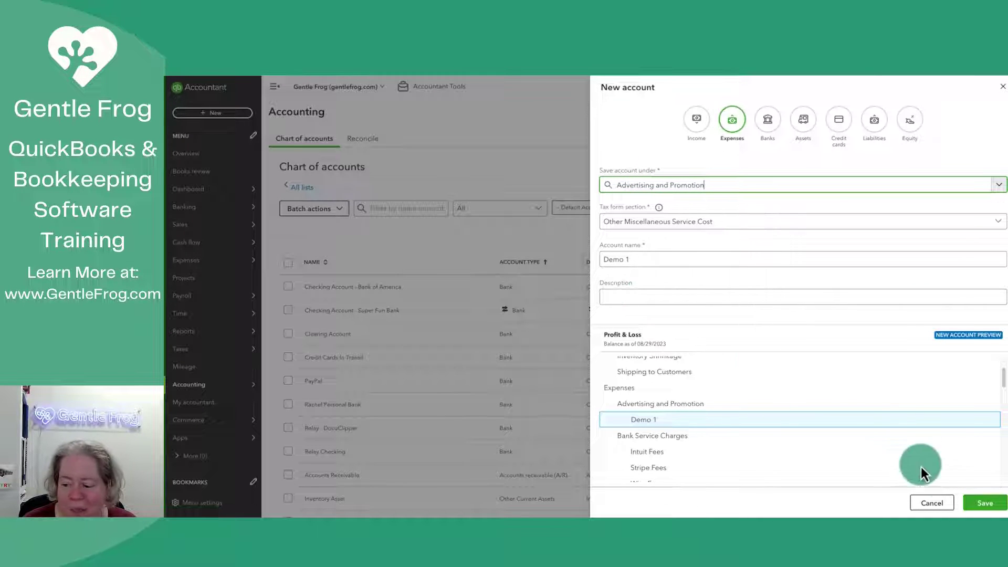
{"action": "left_click", "coordinate": [976, 502]}
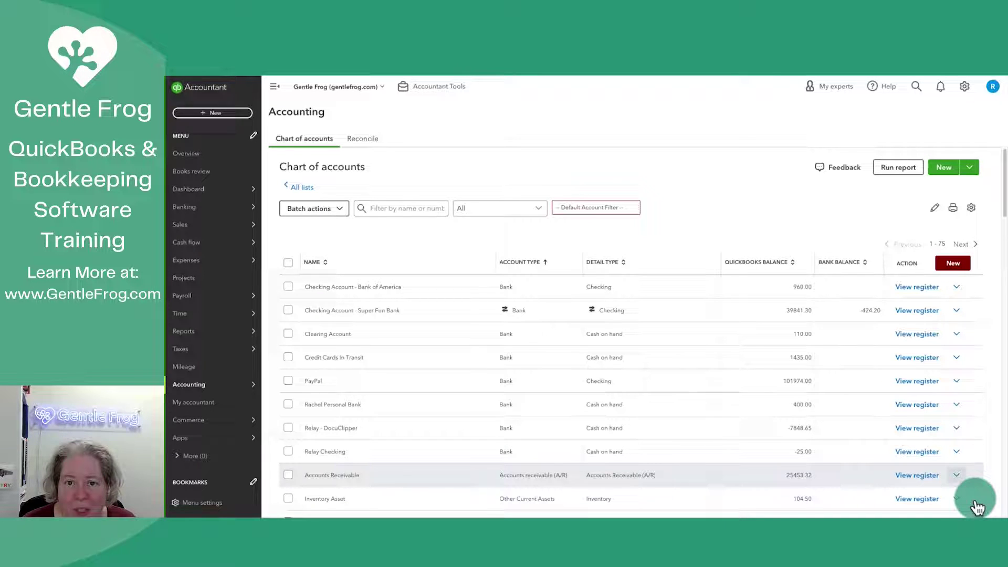
- On the Banking page, expand the Google transaction and add a new account from its Category list
{"action": "mouse_move", "coordinate": [186, 242]}
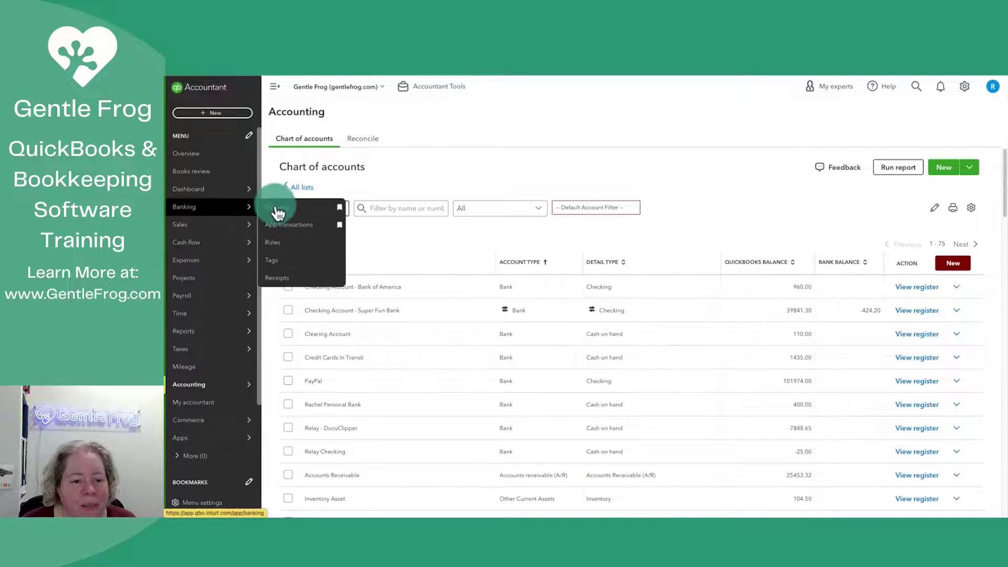
{"action": "left_click", "coordinate": [279, 206]}
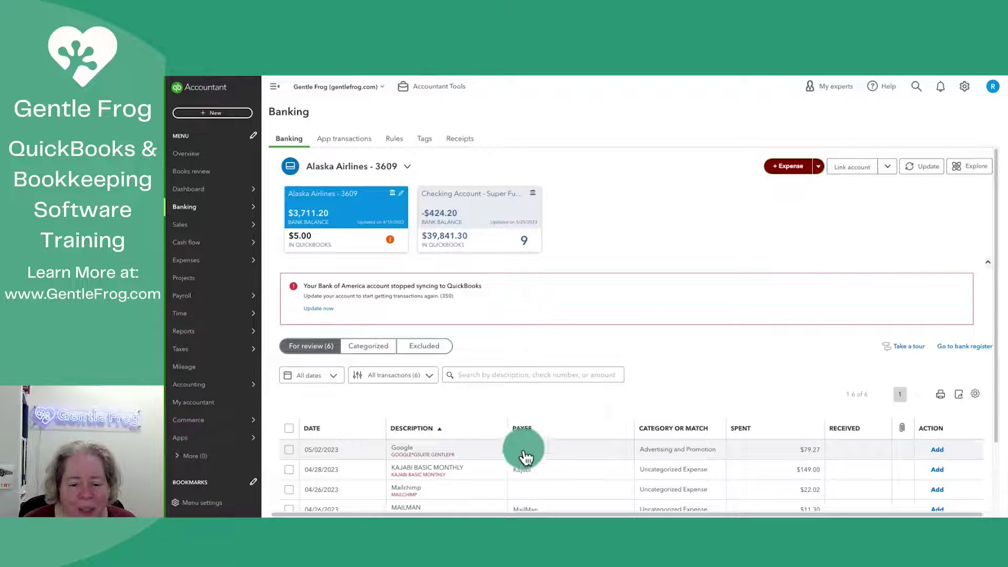
{"action": "left_click", "coordinate": [551, 452]}
{"action": "scroll", "coordinate": [582, 449], "scroll_direction": "down", "scroll_amount": 3}
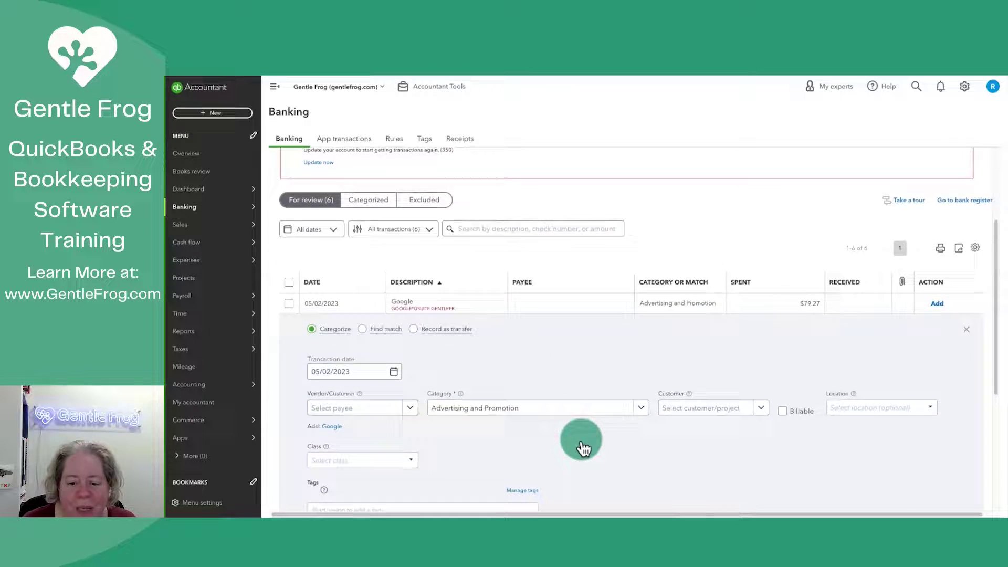
{"action": "left_click", "coordinate": [635, 379]}
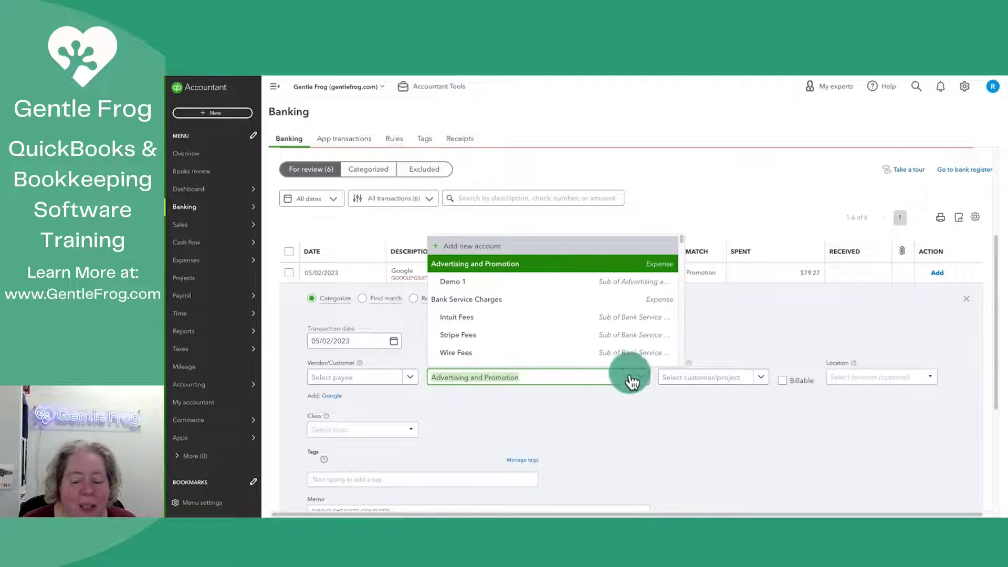
{"action": "left_click", "coordinate": [479, 247]}
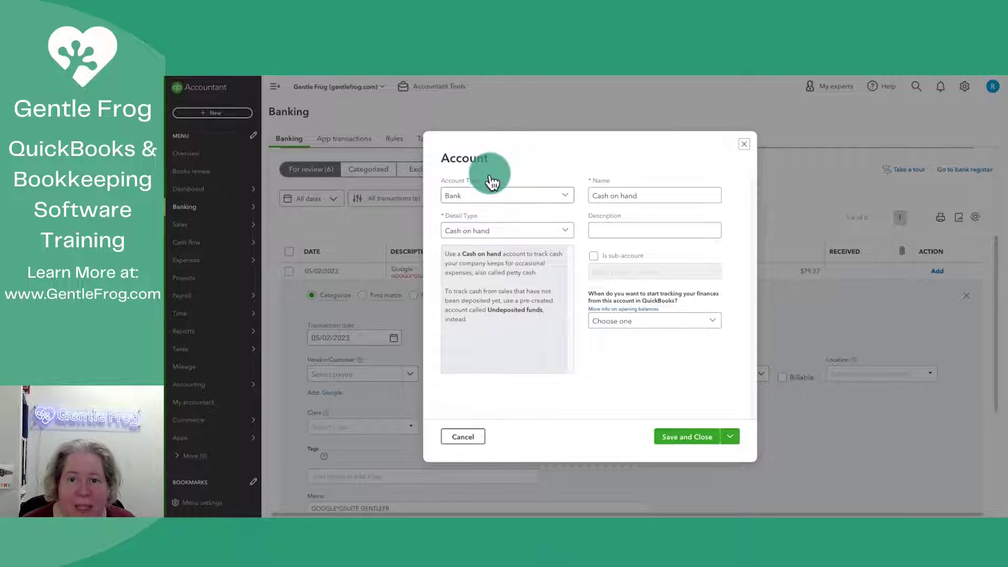
- Change the account type to Expenses and replace the prefilled name with Demo 2
{"action": "left_click", "coordinate": [510, 205]}
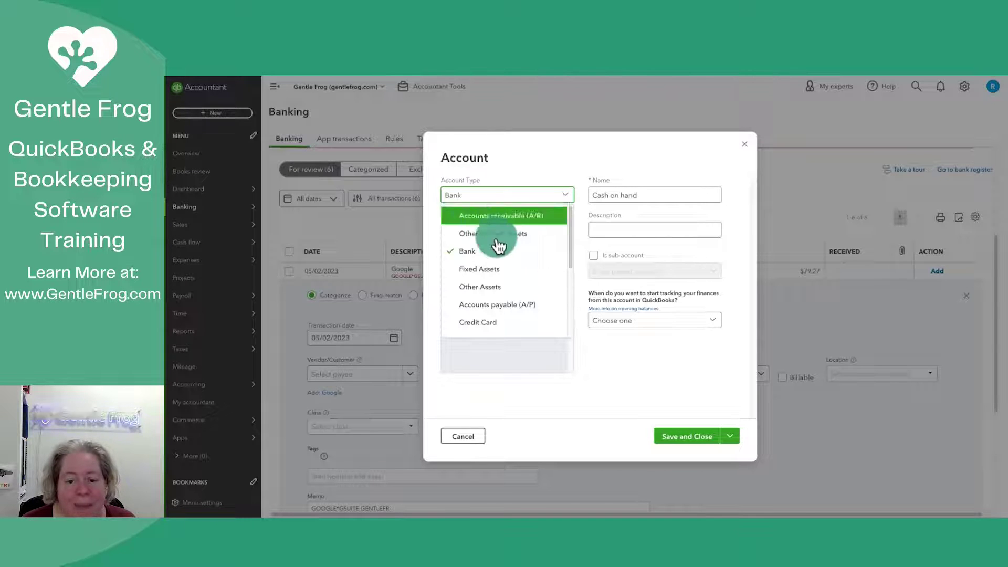
{"action": "scroll", "coordinate": [513, 266], "scroll_direction": "down", "scroll_amount": 2}
{"action": "scroll", "coordinate": [514, 266], "scroll_direction": "down", "scroll_amount": 3}
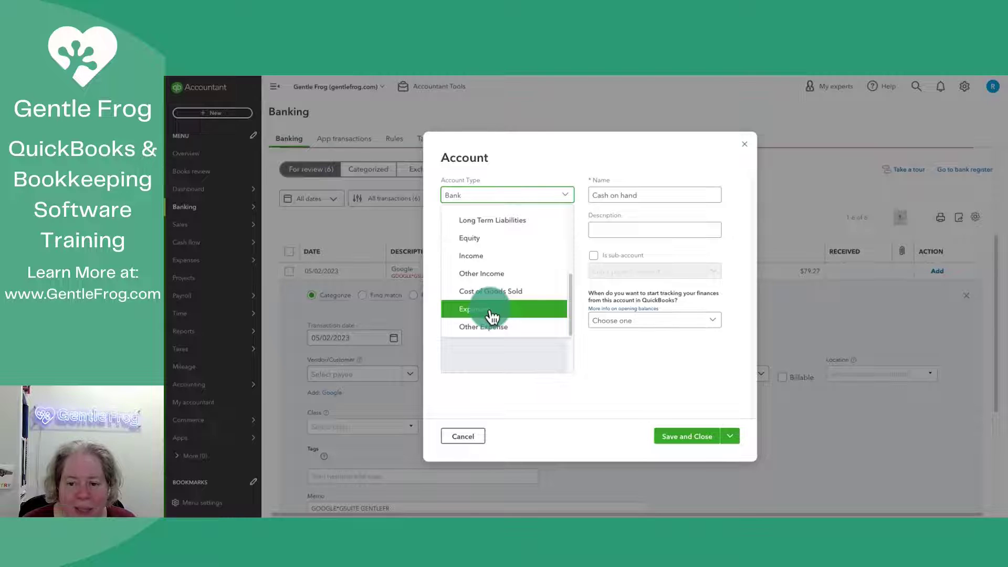
{"action": "left_click", "coordinate": [492, 312]}
{"action": "left_click", "coordinate": [601, 197]}
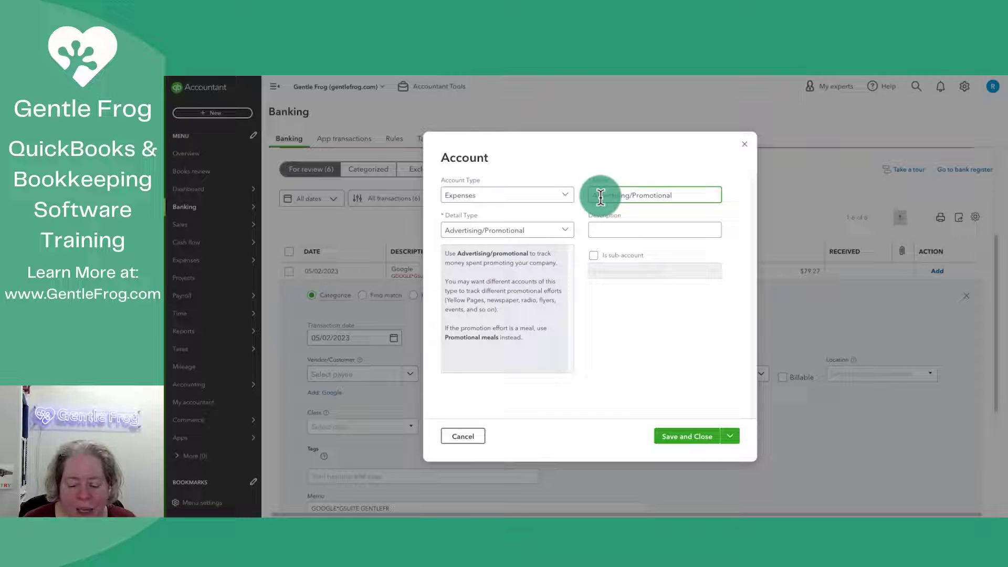
{"action": "triple_click", "coordinate": [601, 197]}
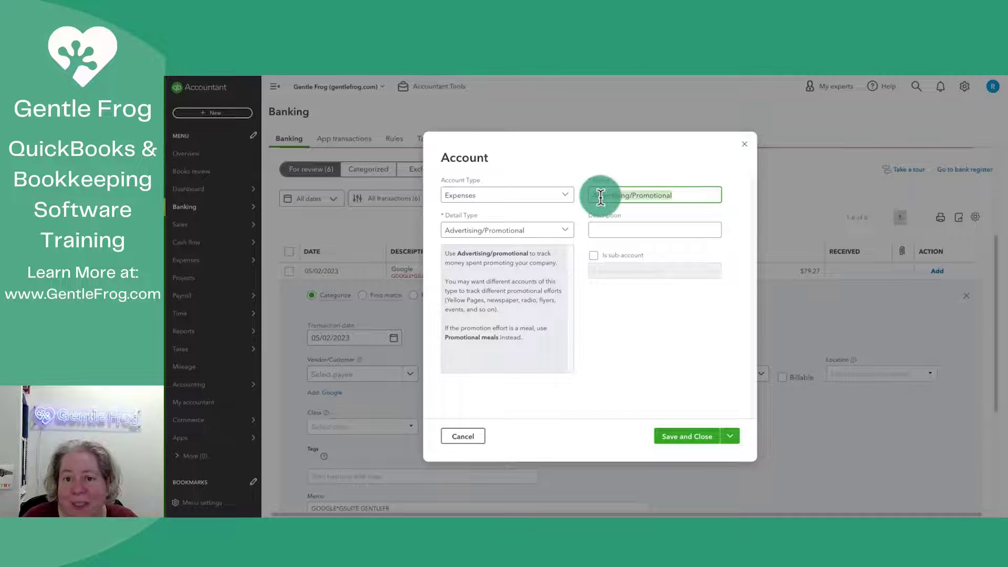
{"action": "key", "text": "BackSpace"}
{"action": "type", "text": "Demo 2"}
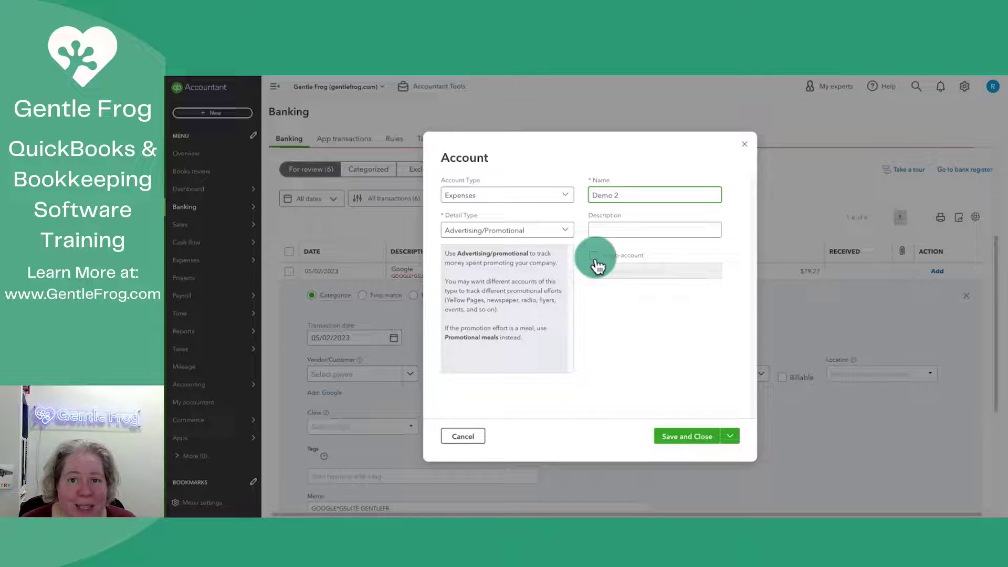
- Nest Demo 2 under Advertising and Promotion, keep Advertising/Promotional detail type, and save
{"action": "left_click", "coordinate": [593, 256]}
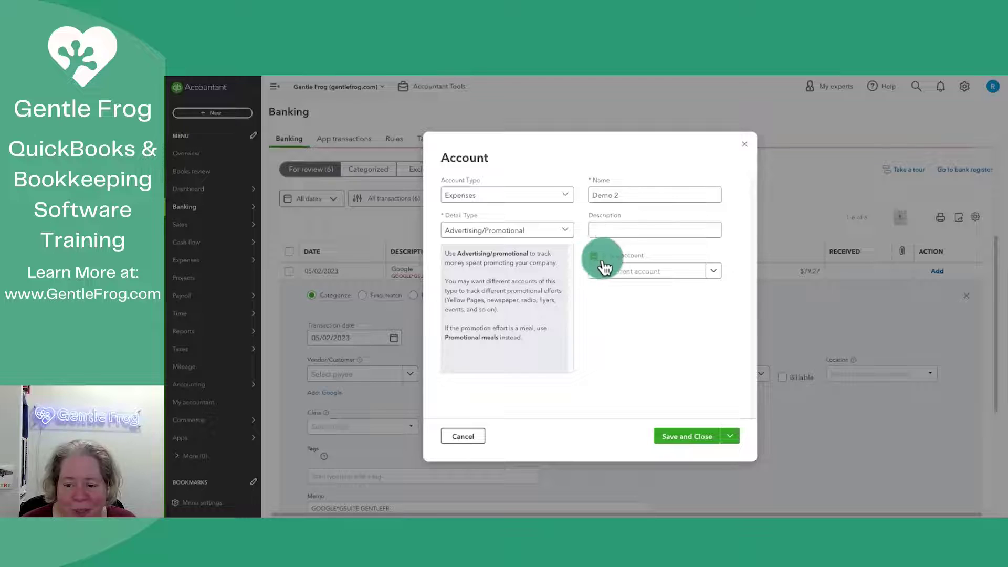
{"action": "left_click", "coordinate": [666, 271]}
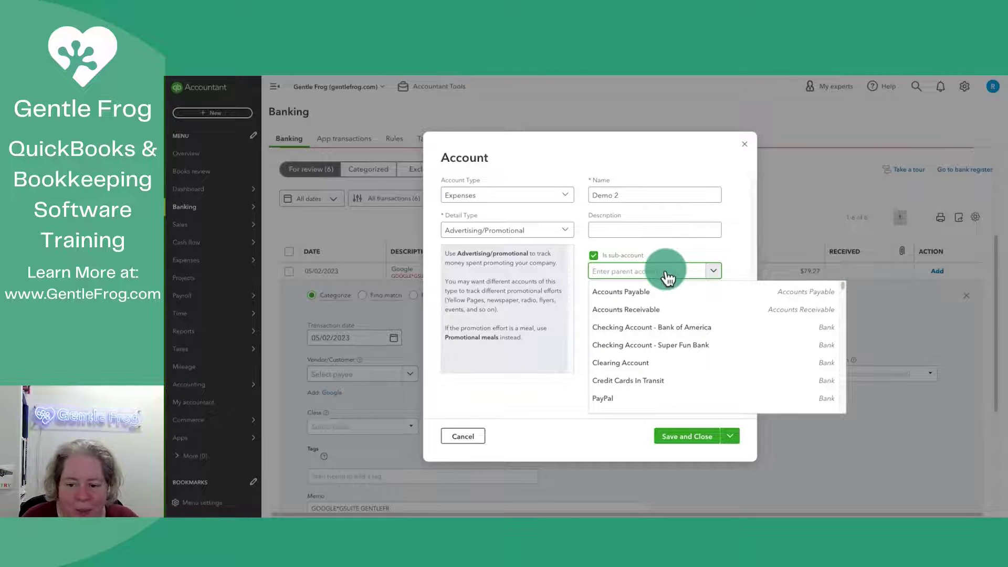
{"action": "type", "text": "adve"}
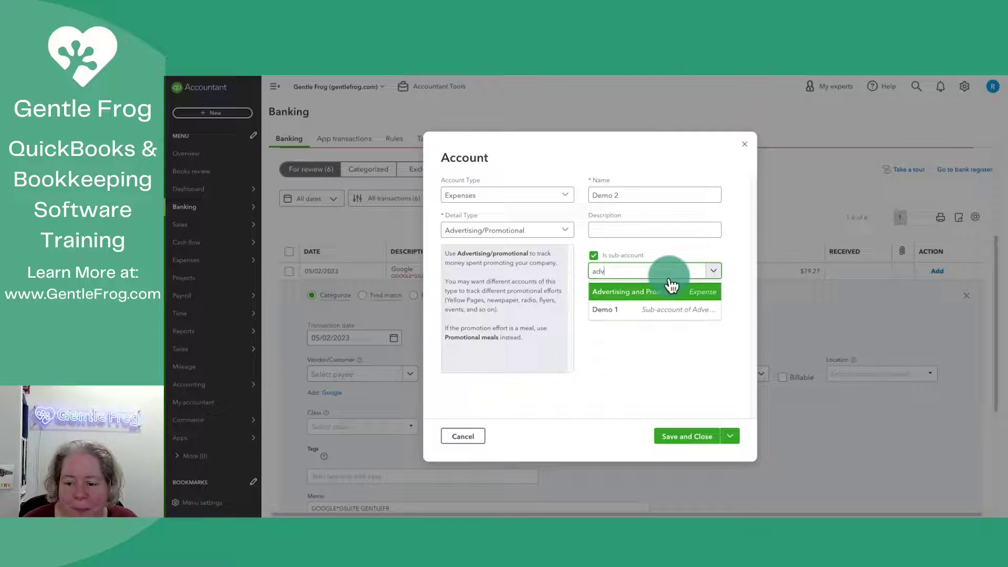
{"action": "left_click", "coordinate": [675, 291]}
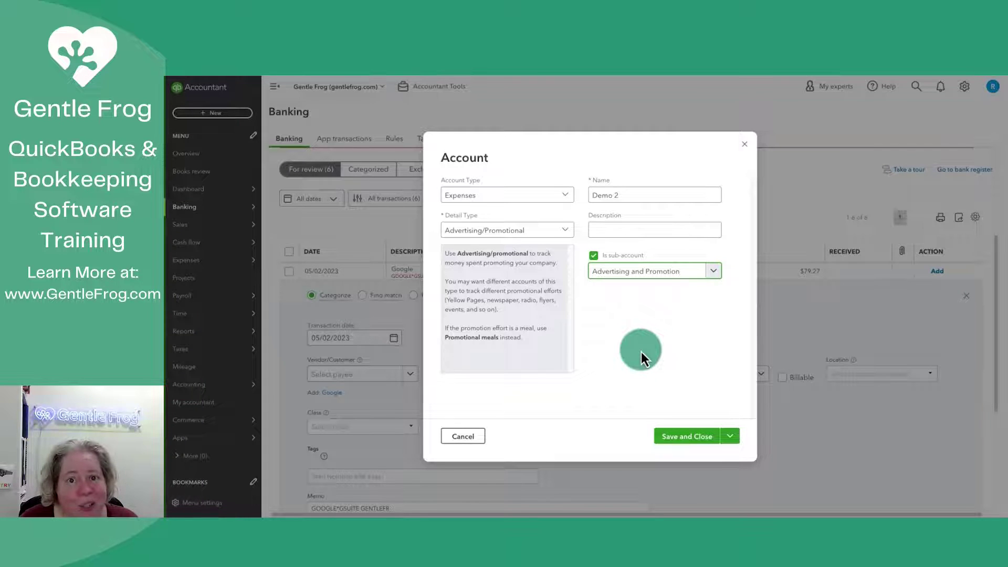
{"action": "left_click", "coordinate": [567, 238]}
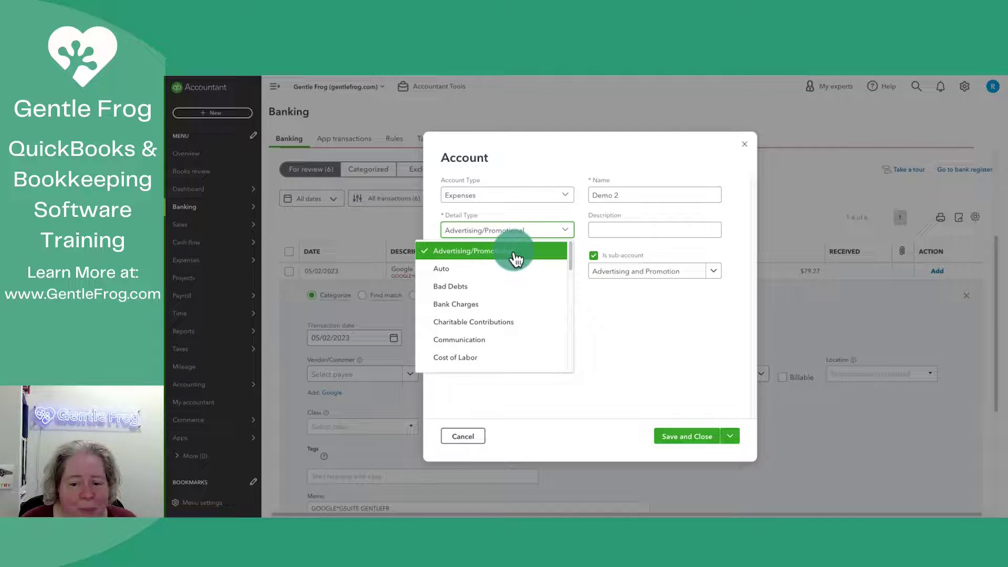
{"action": "left_click", "coordinate": [618, 339]}
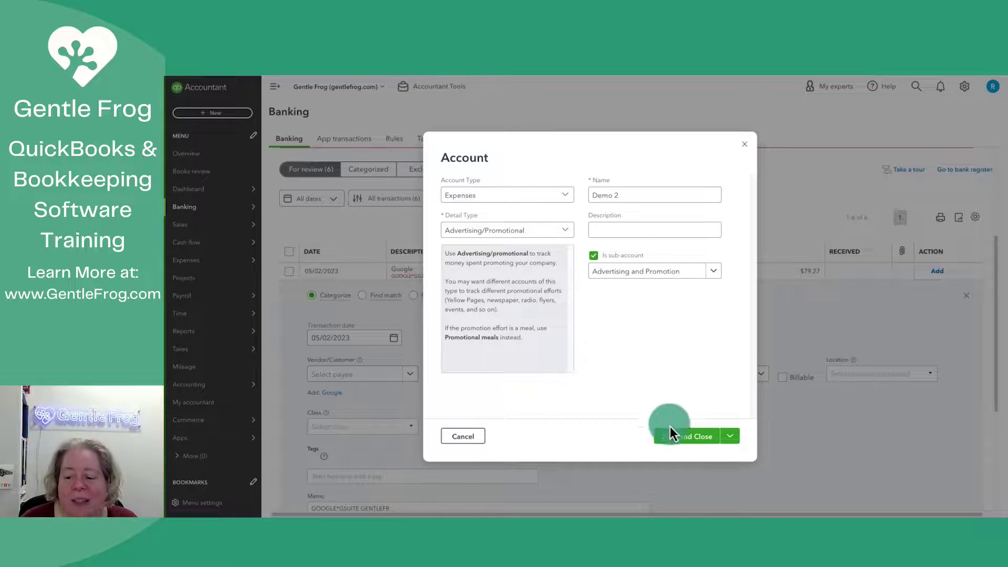
{"action": "left_click", "coordinate": [679, 440]}
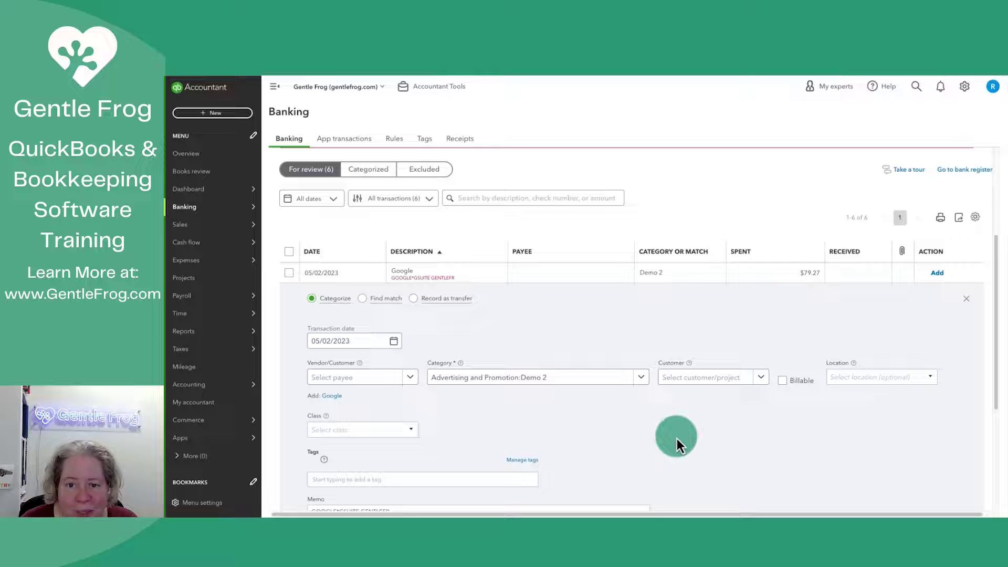
- Reopen the Chart of accounts and scroll to the expense accounts to find Demo 1 and Demo 2
{"action": "left_click", "coordinate": [970, 88]}
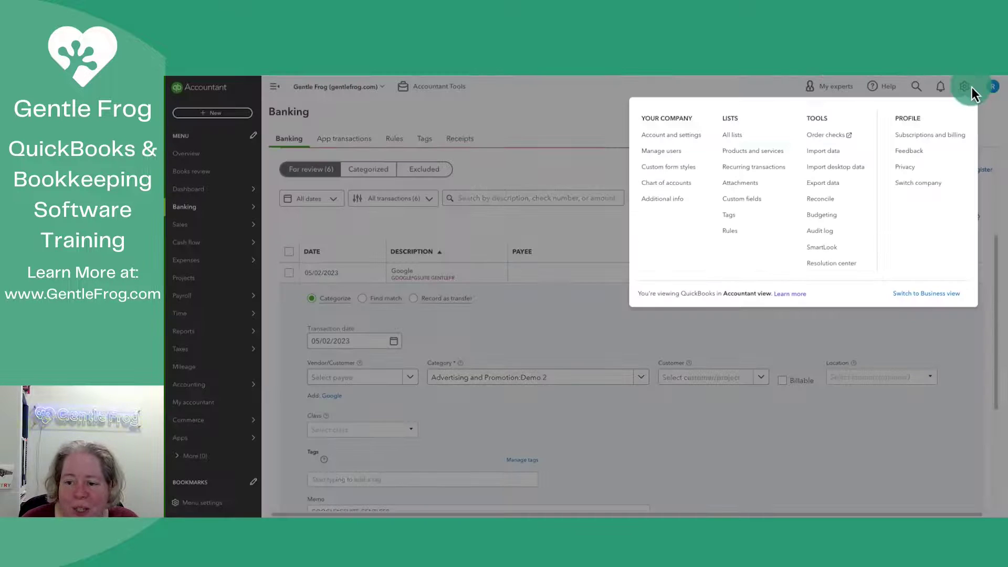
{"action": "left_click", "coordinate": [676, 184]}
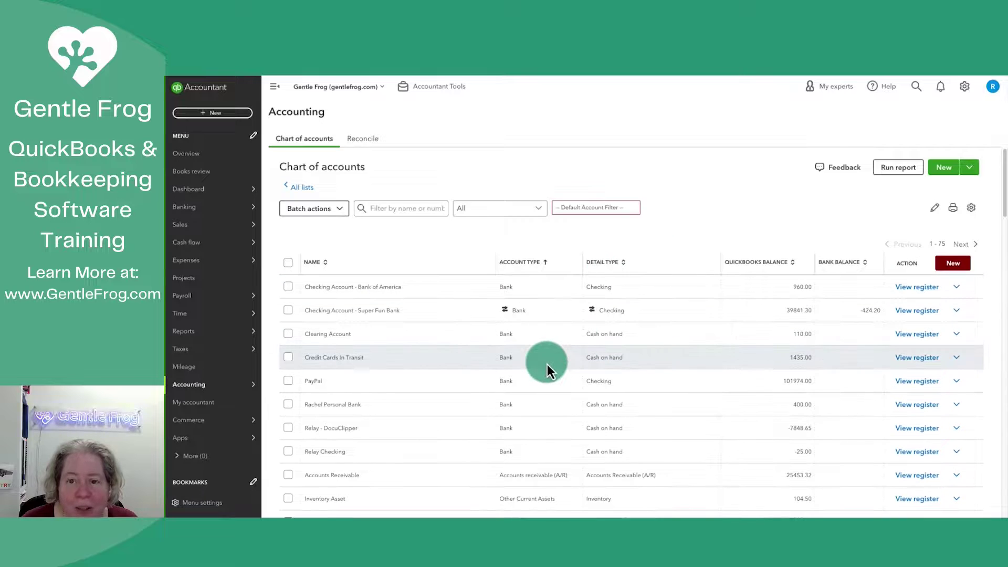
{"action": "scroll", "coordinate": [547, 364], "scroll_direction": "down", "scroll_amount": 15}
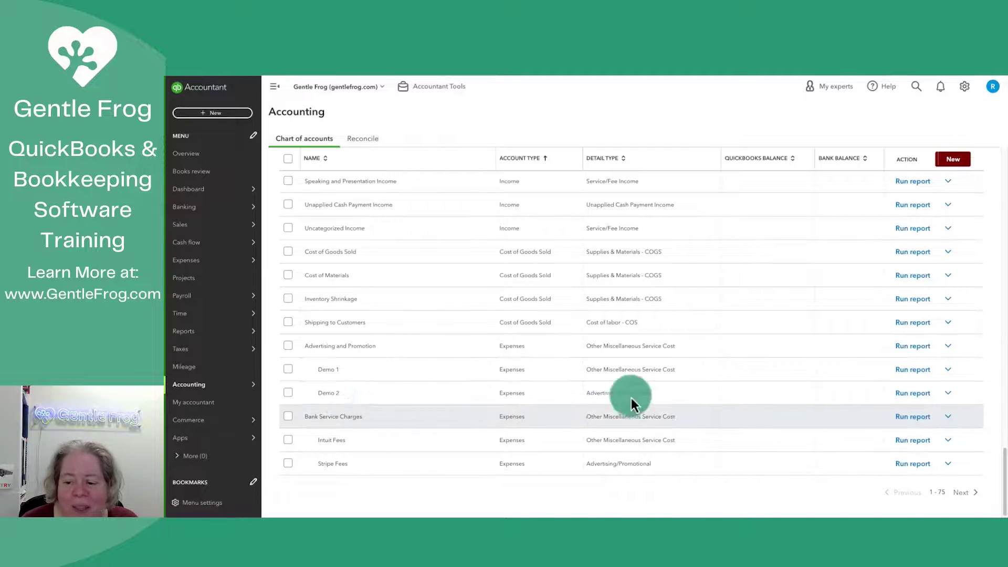
{"action": "left_click", "coordinate": [947, 397]}
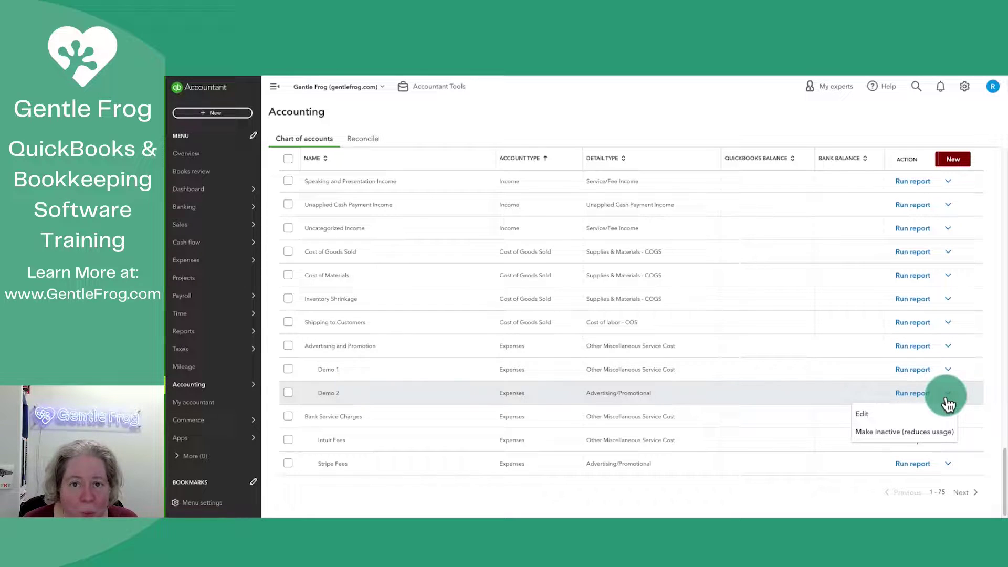
{"action": "left_click", "coordinate": [874, 417]}
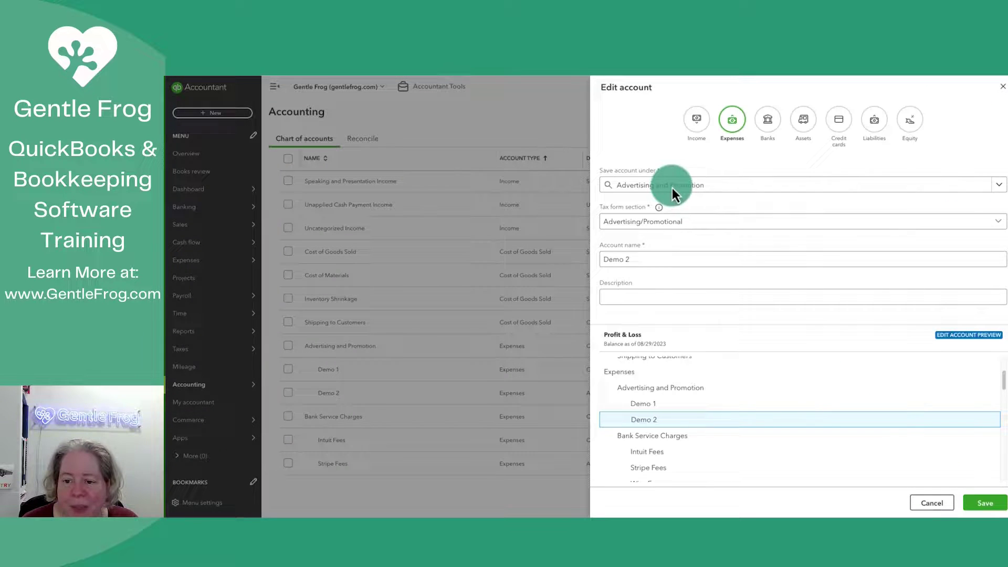
{"action": "left_click", "coordinate": [672, 187]}
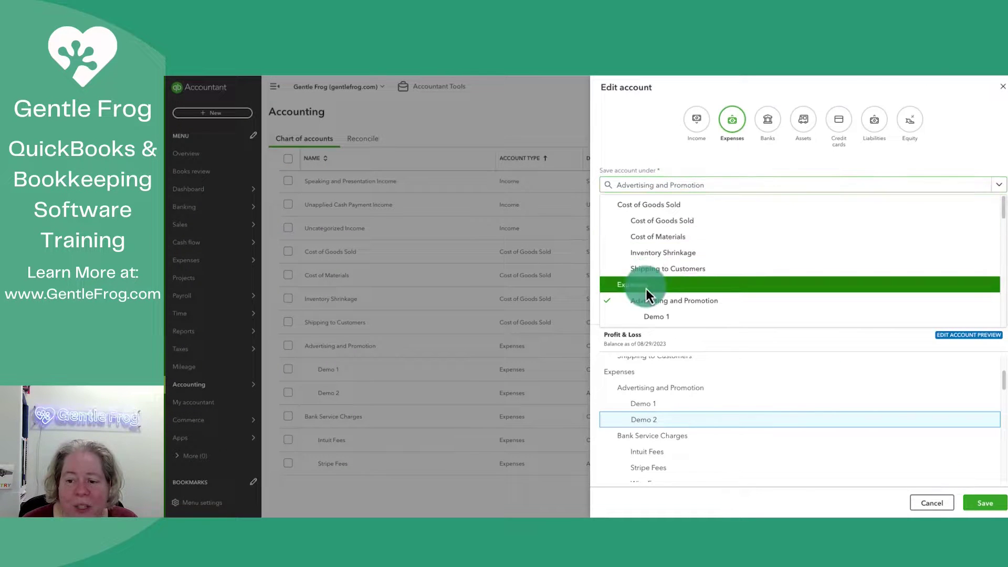
{"action": "left_click", "coordinate": [646, 287]}
{"action": "left_click", "coordinate": [655, 189]}
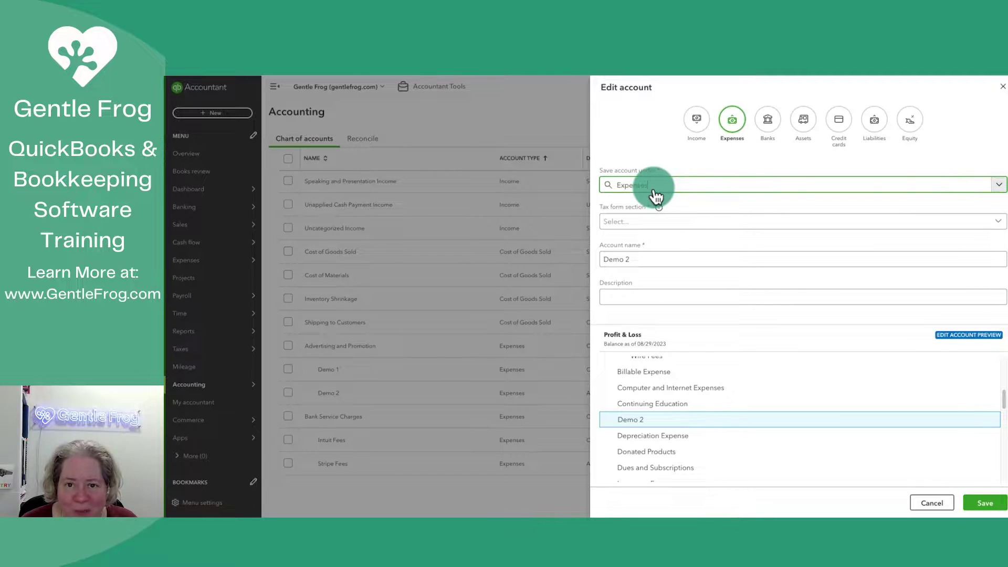
{"action": "left_click", "coordinate": [925, 503]}
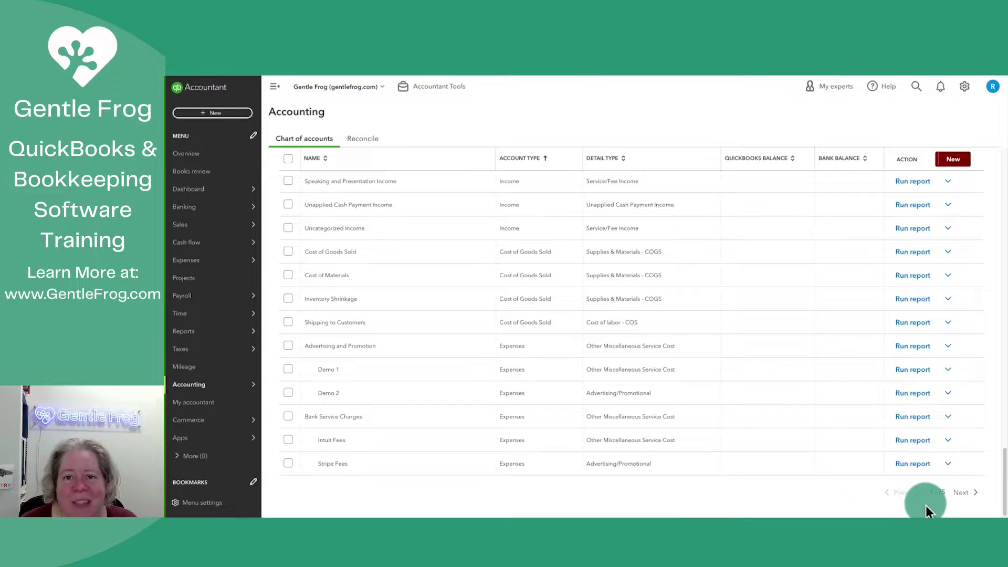